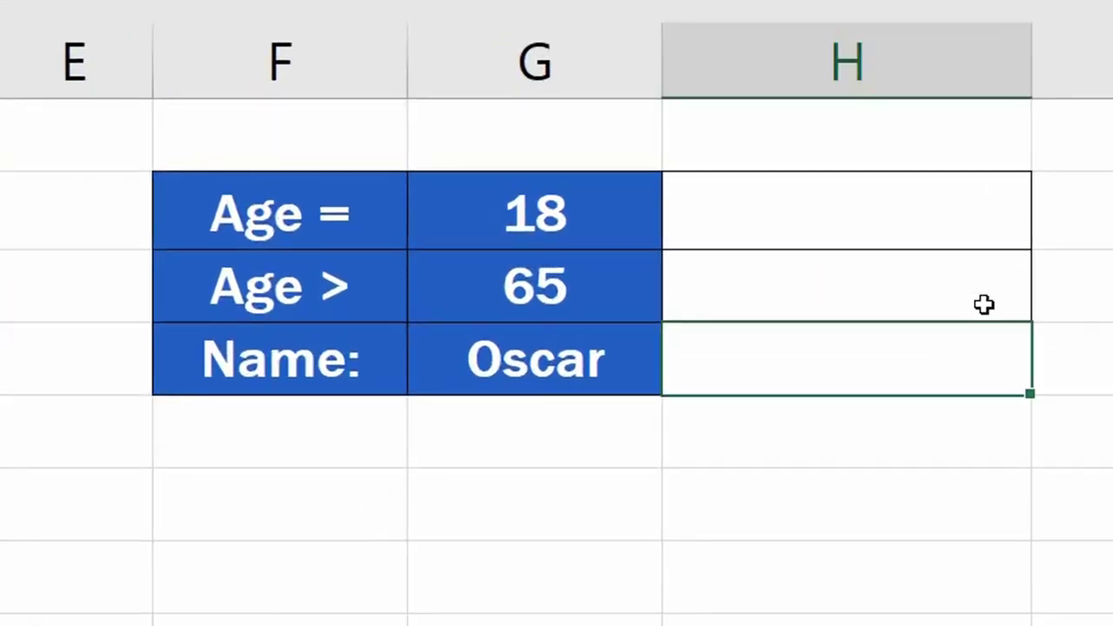
- Enter a COUNTIF formula in H2 that counts the ages in D3:D35 equal to 18
click(876, 215)
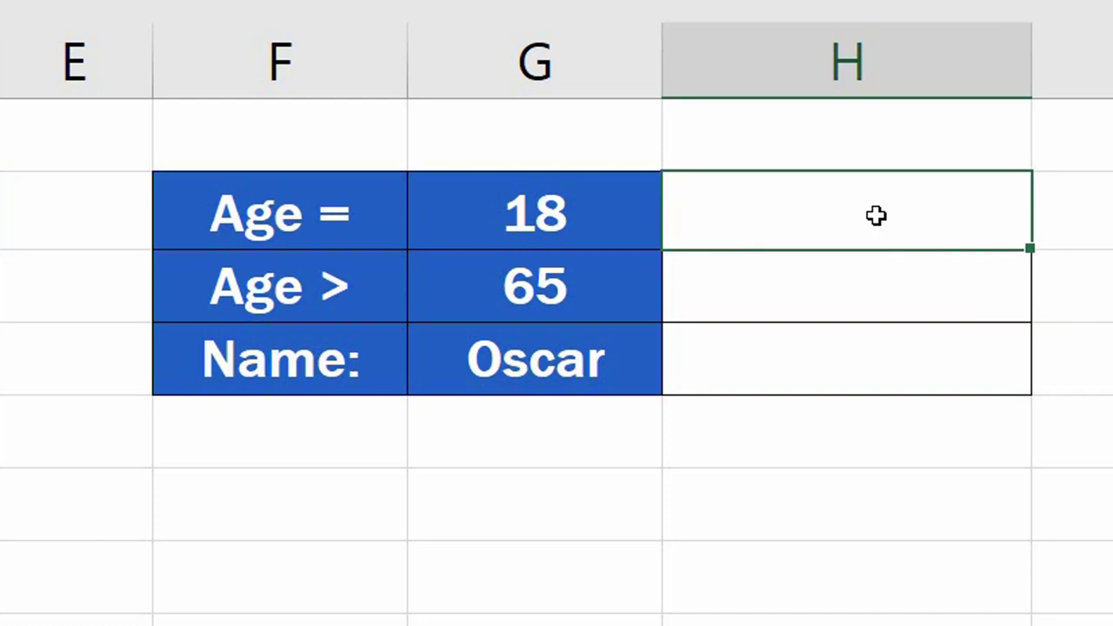
text(=)
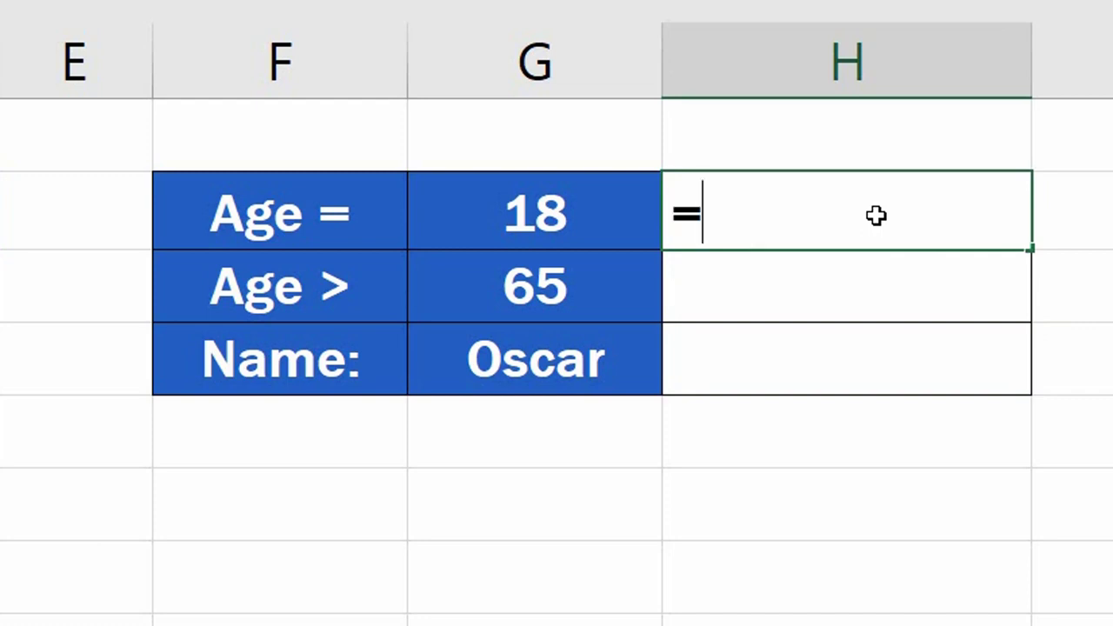
text(count)
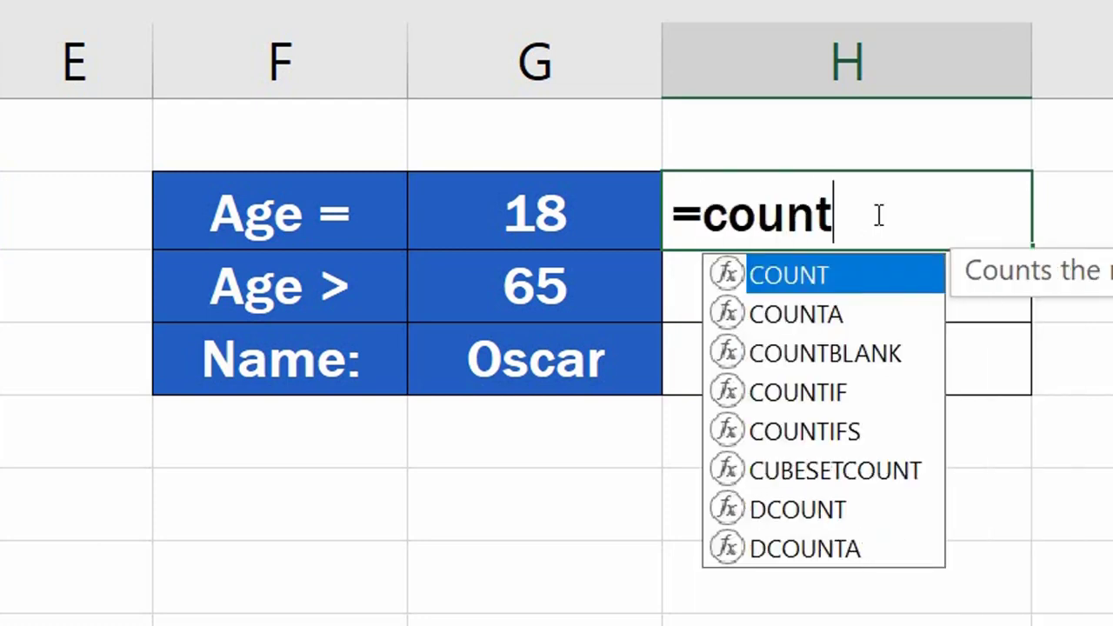
text(i)
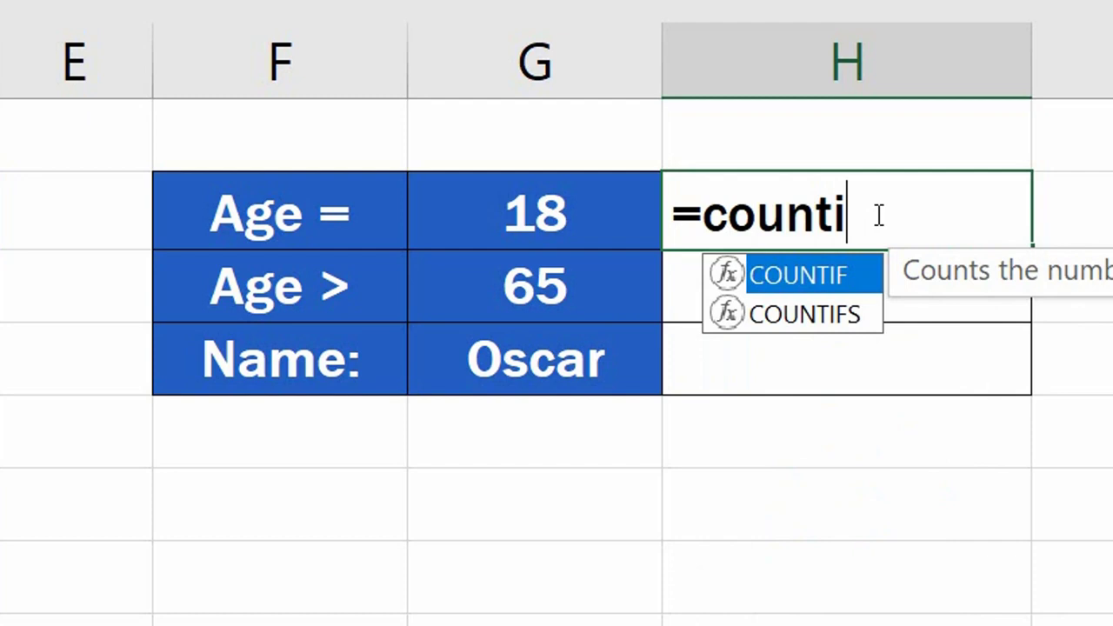
double_click(835, 277)
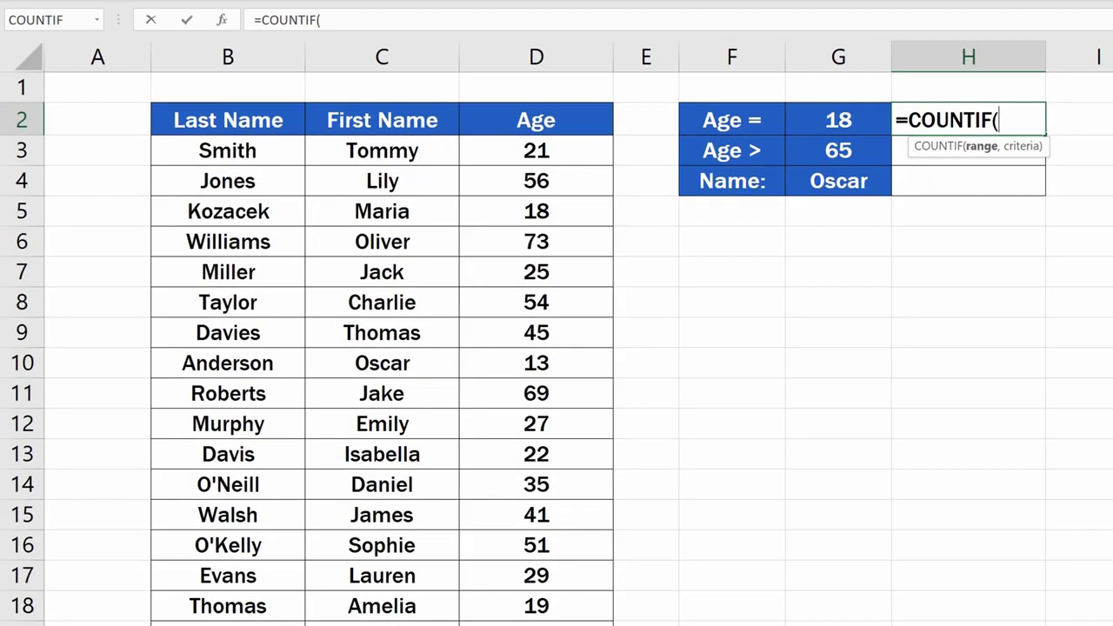
drag(581, 162, 563, 515)
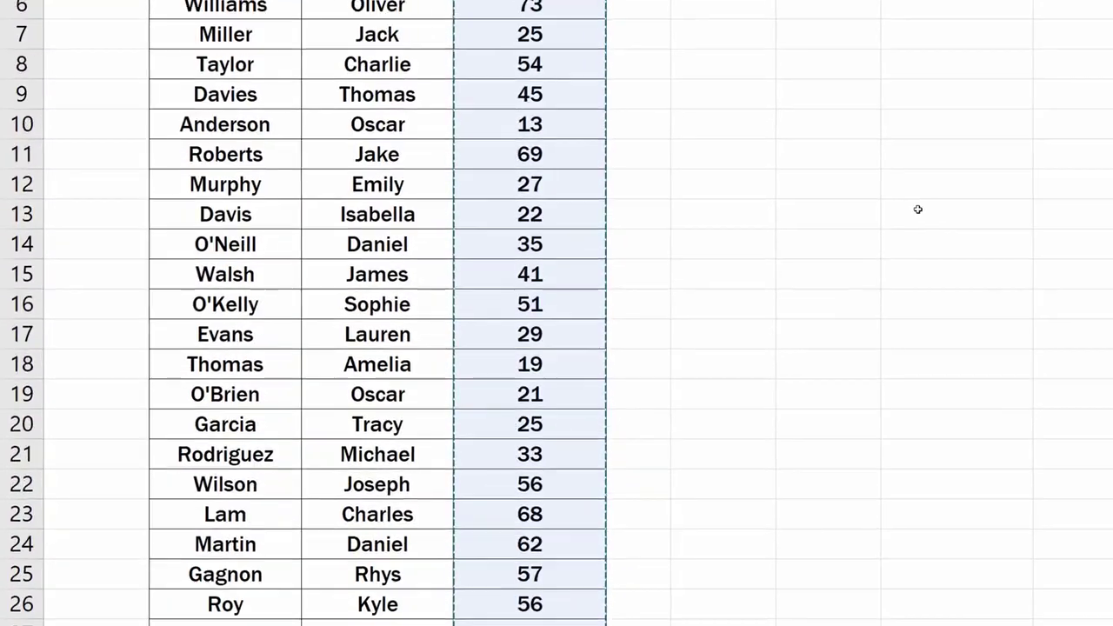
text(,)
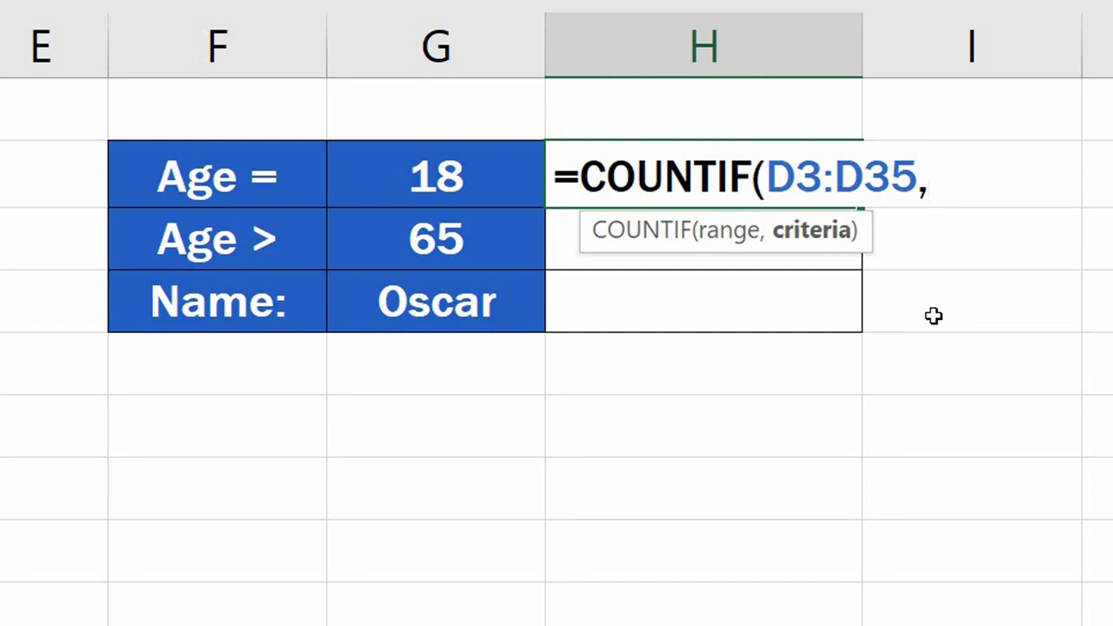
text(18)
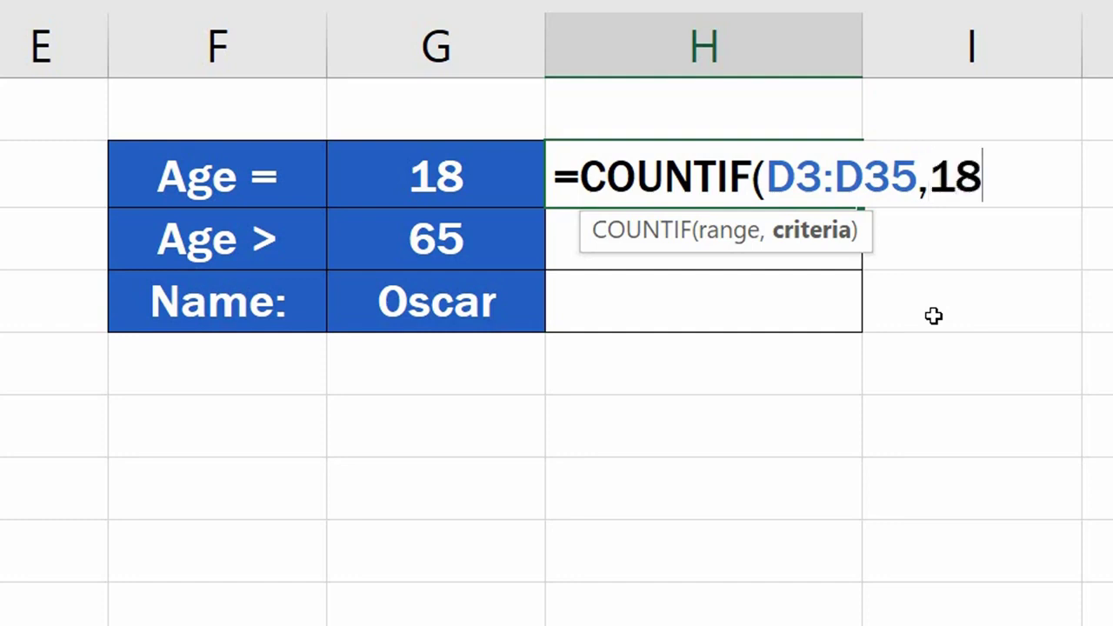
text())
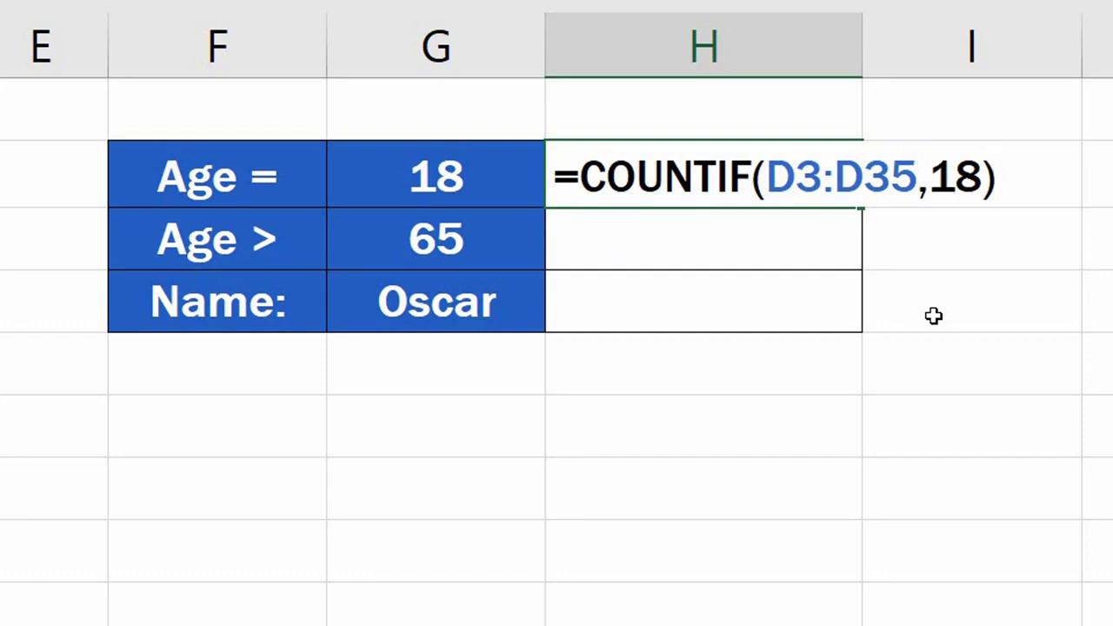
key(ctrl+Return)
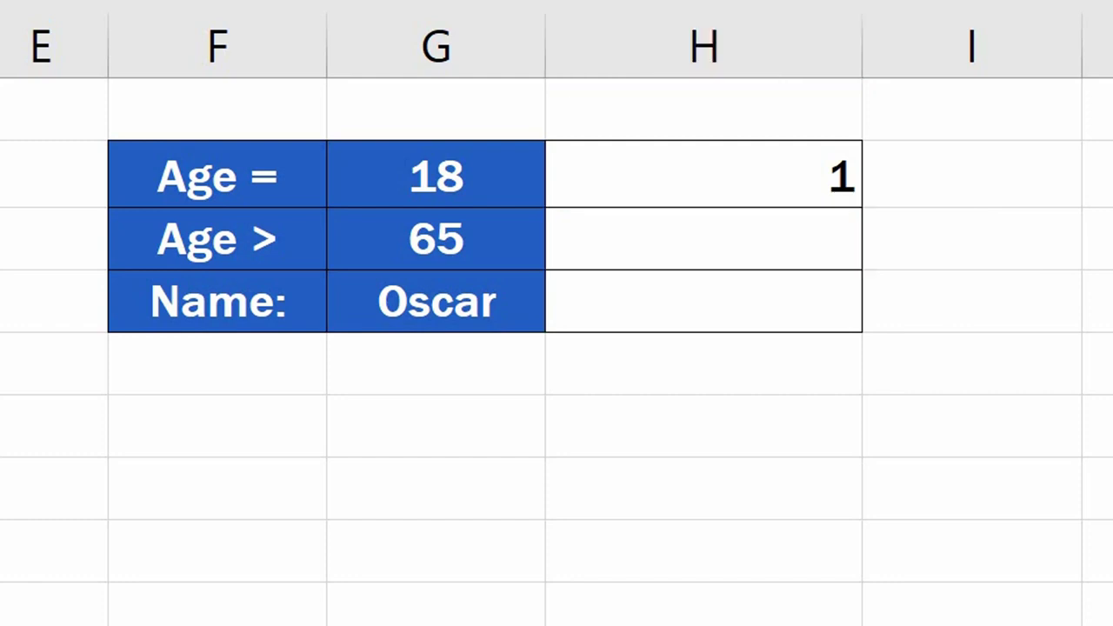
- Replace the fixed criterion in the H2 COUNTIF formula with a reference to cell G2
click(789, 174)
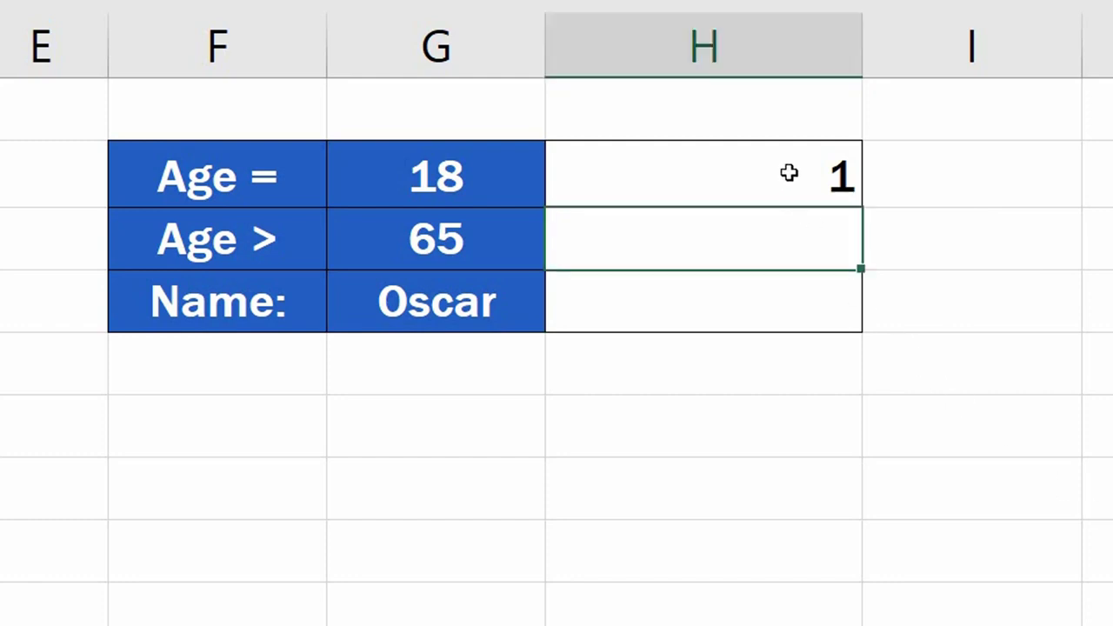
double_click(789, 174)
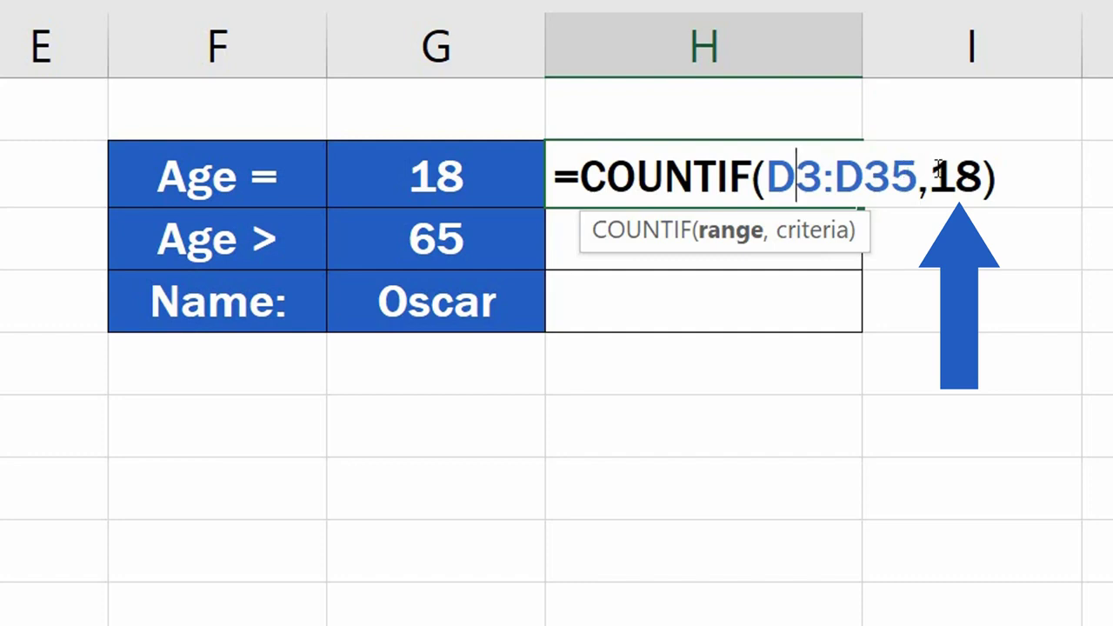
drag(931, 170, 980, 169)
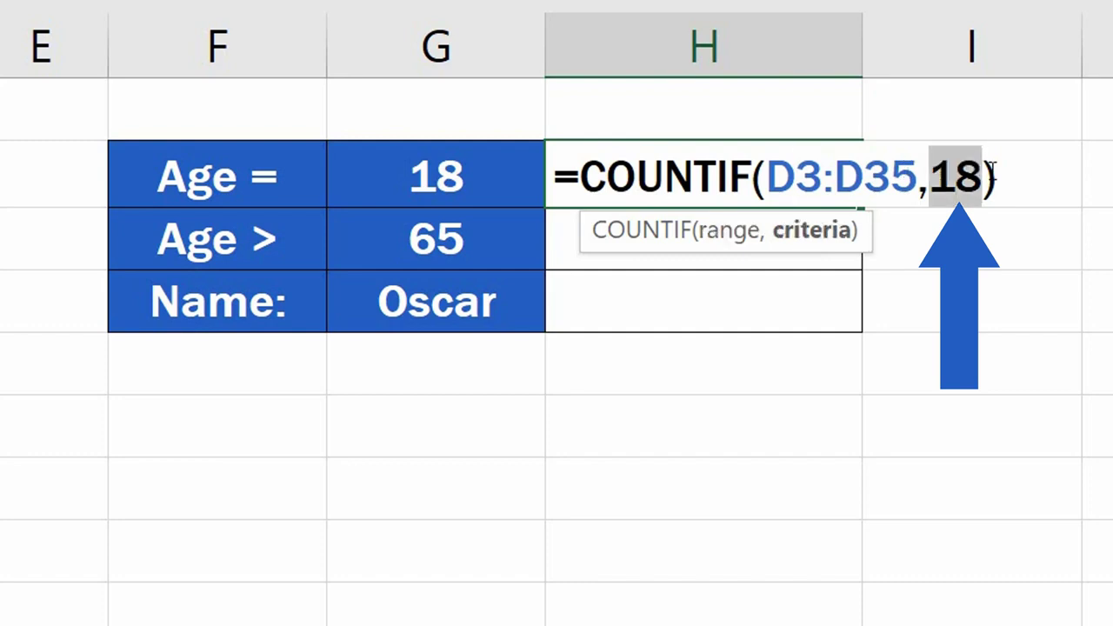
text(G2)
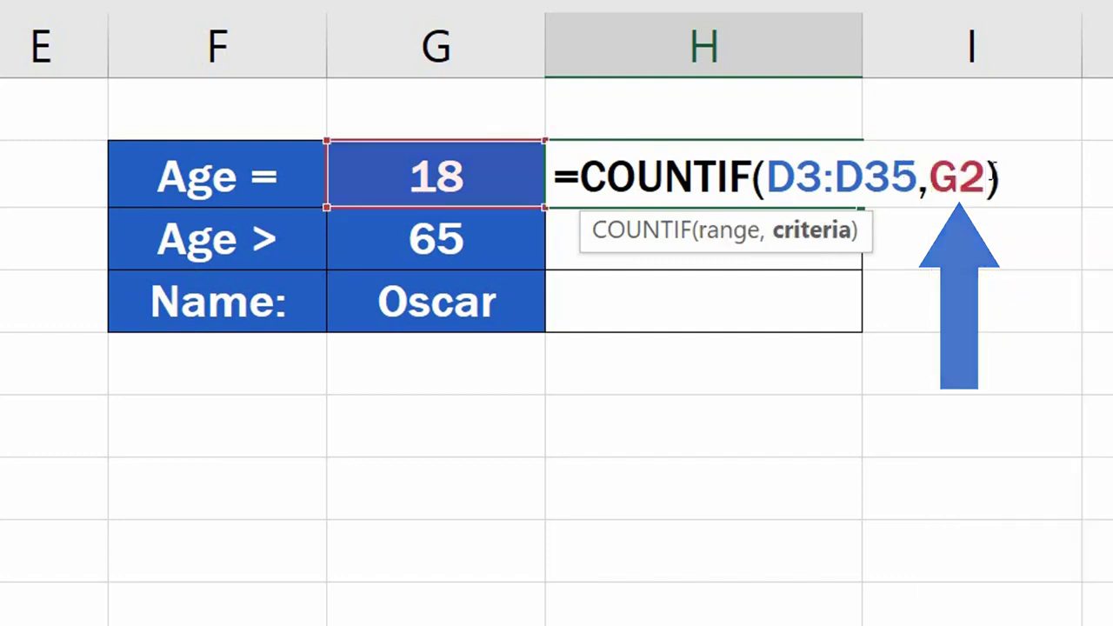
key(Return)
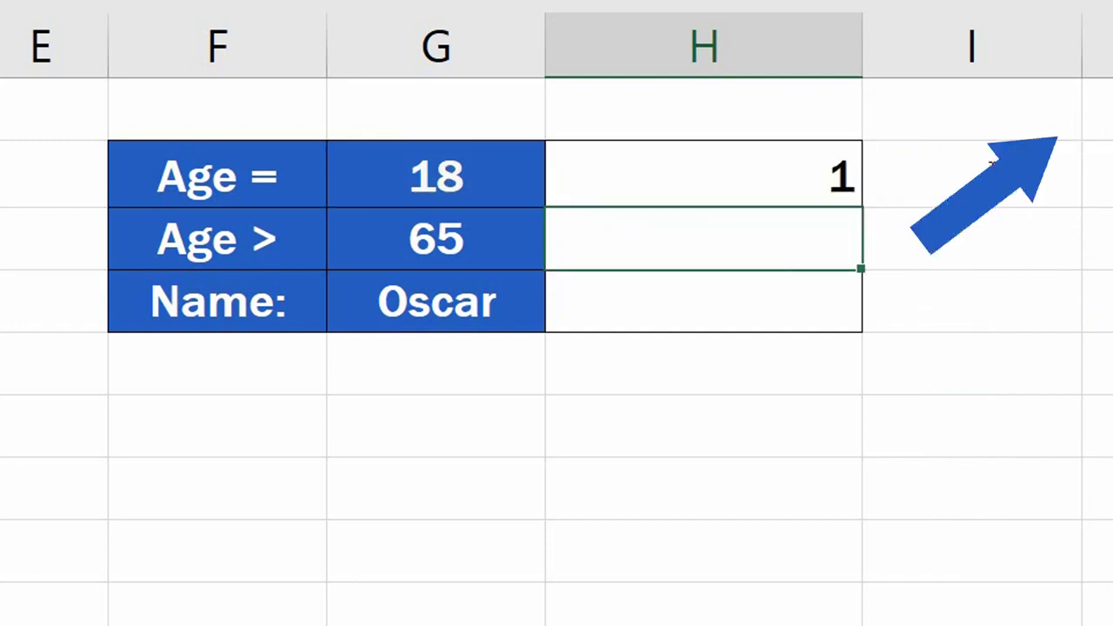
- Set the "Age =" criterion in cell G2 to 25
click(481, 172)
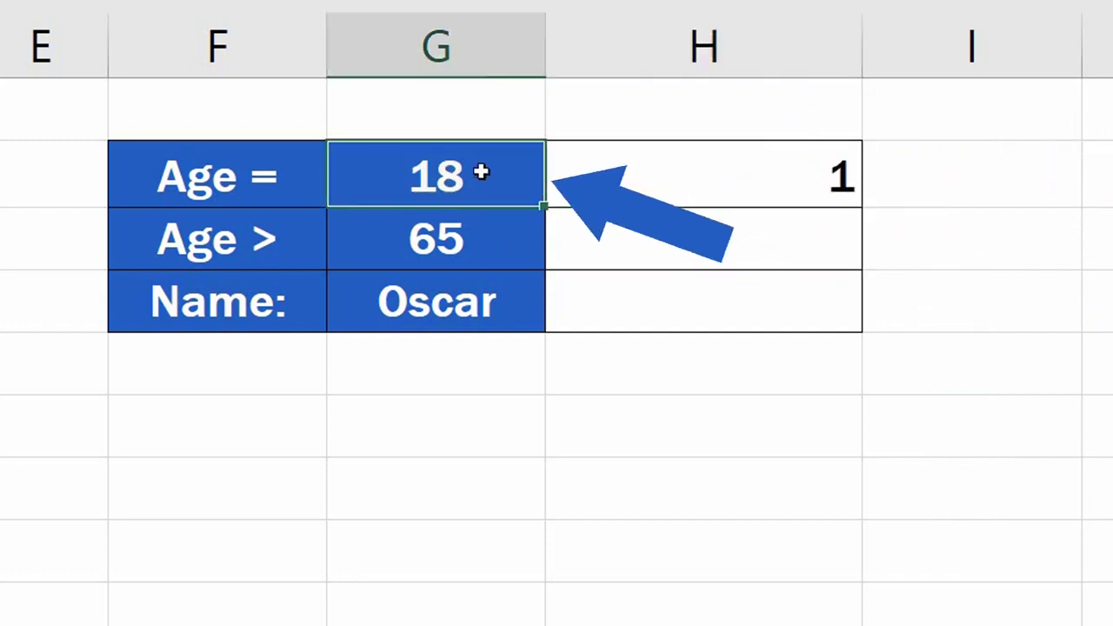
text(25)
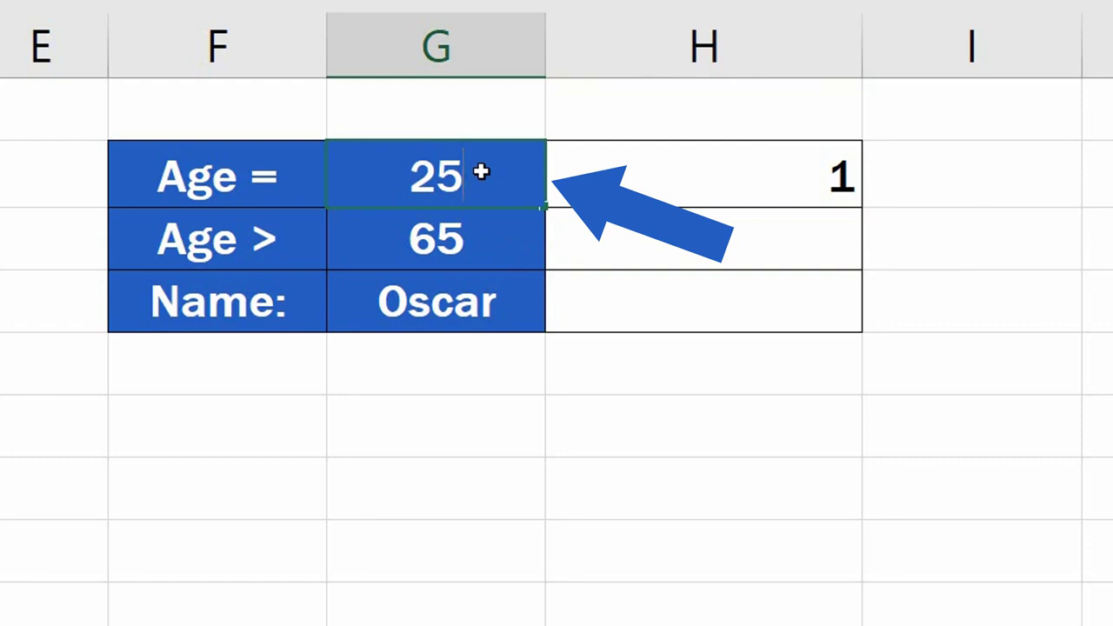
key(Return)
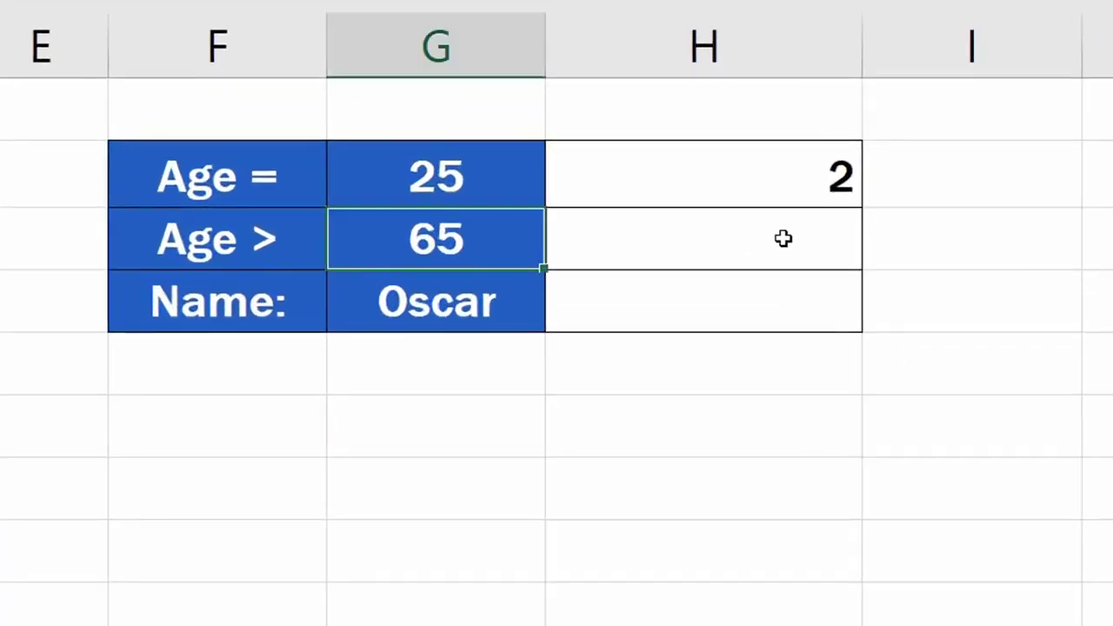
- Enter a COUNTIF formula in H3 that counts the ages in D3:D35 matching ">65"
click(798, 239)
text(=)
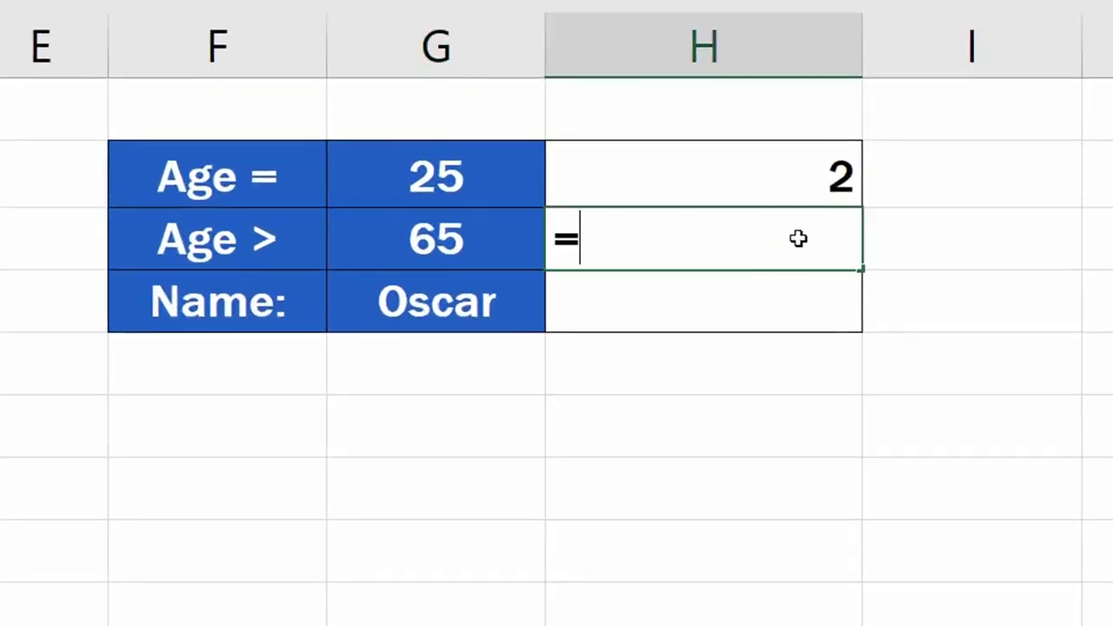
text(counti)
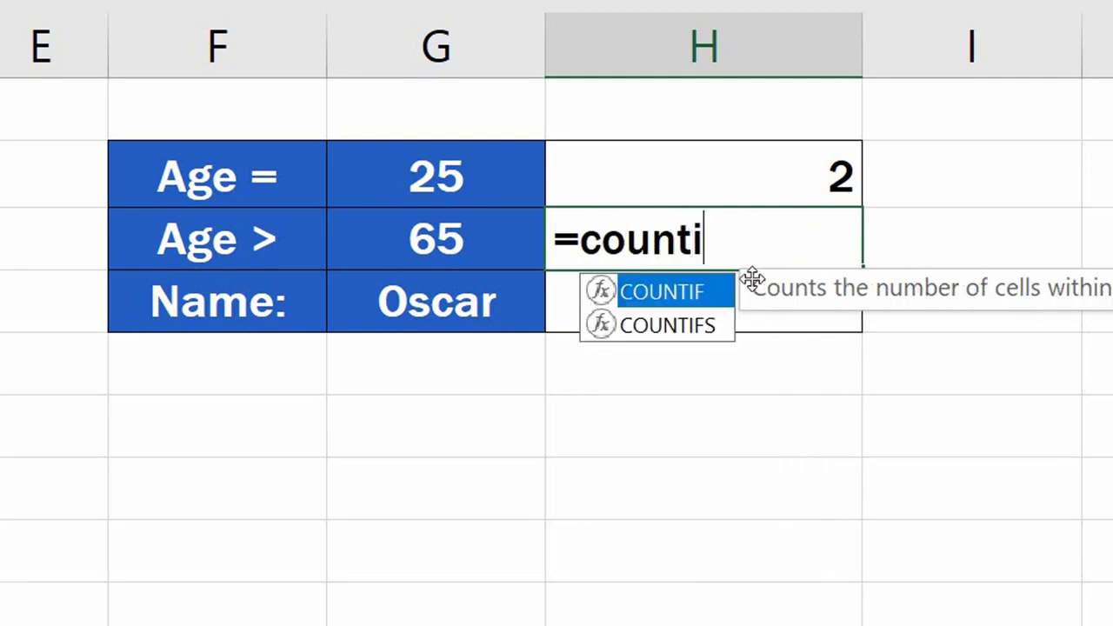
double_click(696, 290)
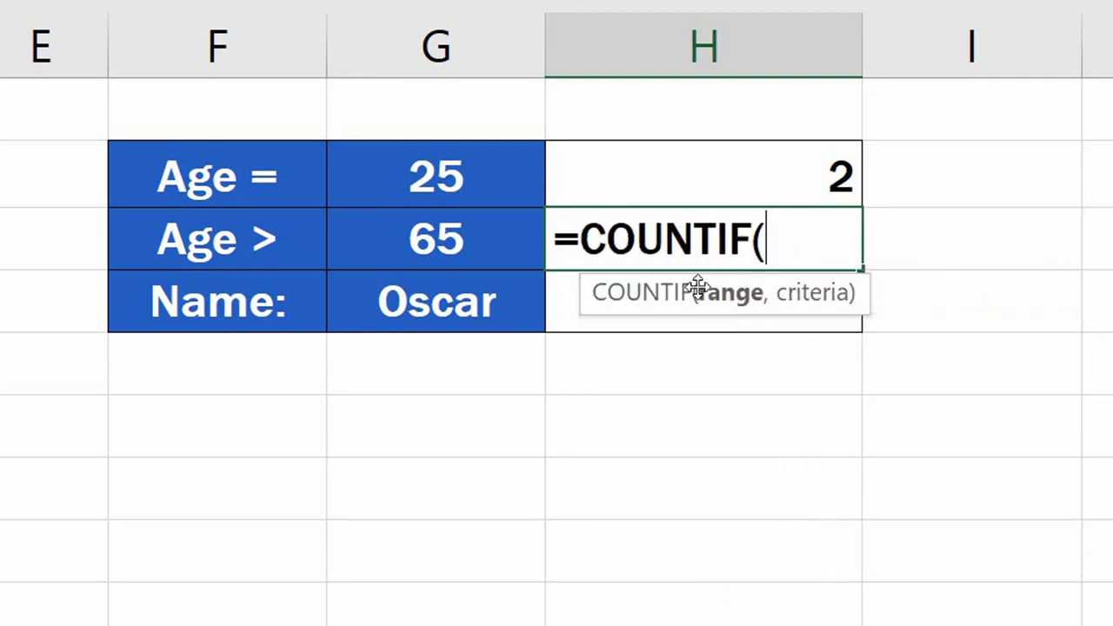
drag(199, 174, 304, 567)
scroll(542, 253, up, 2)
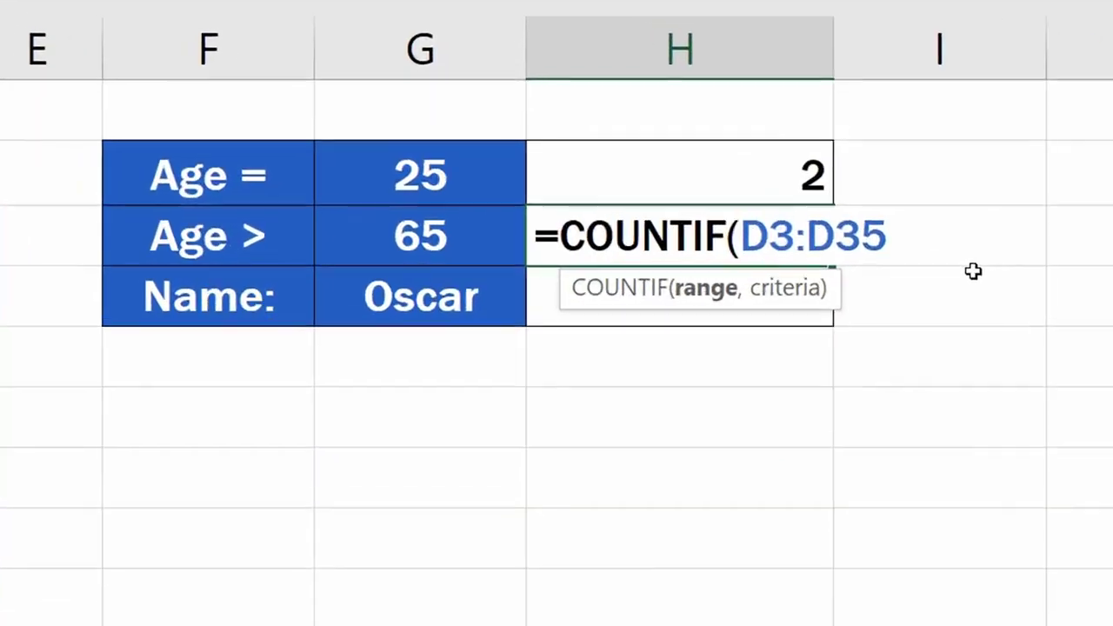
text(,)
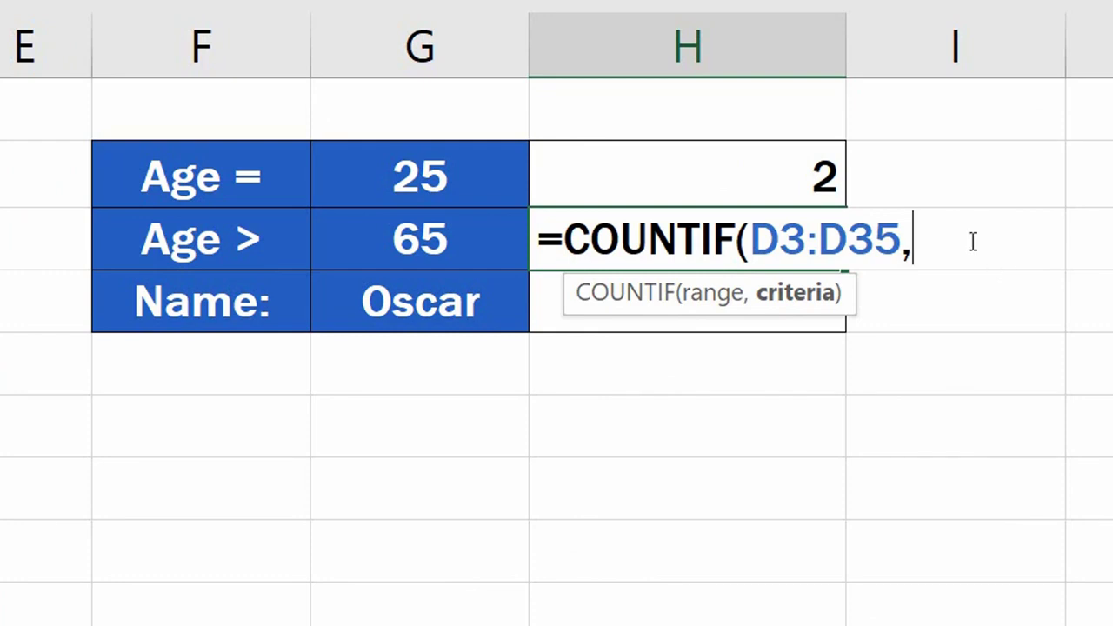
text(">65")
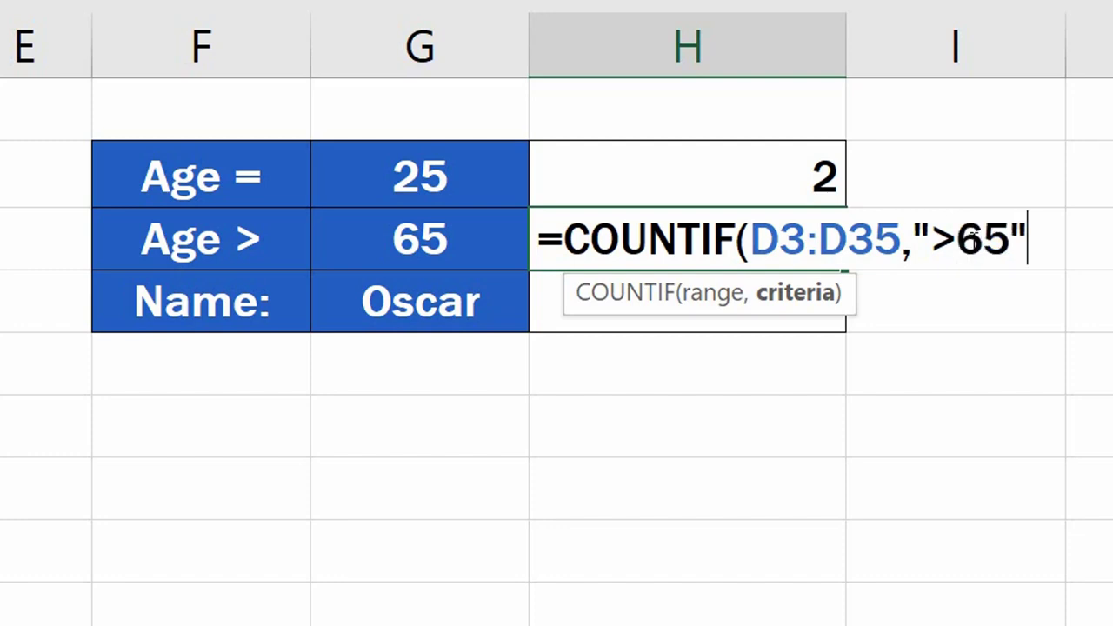
text())
key(Return)
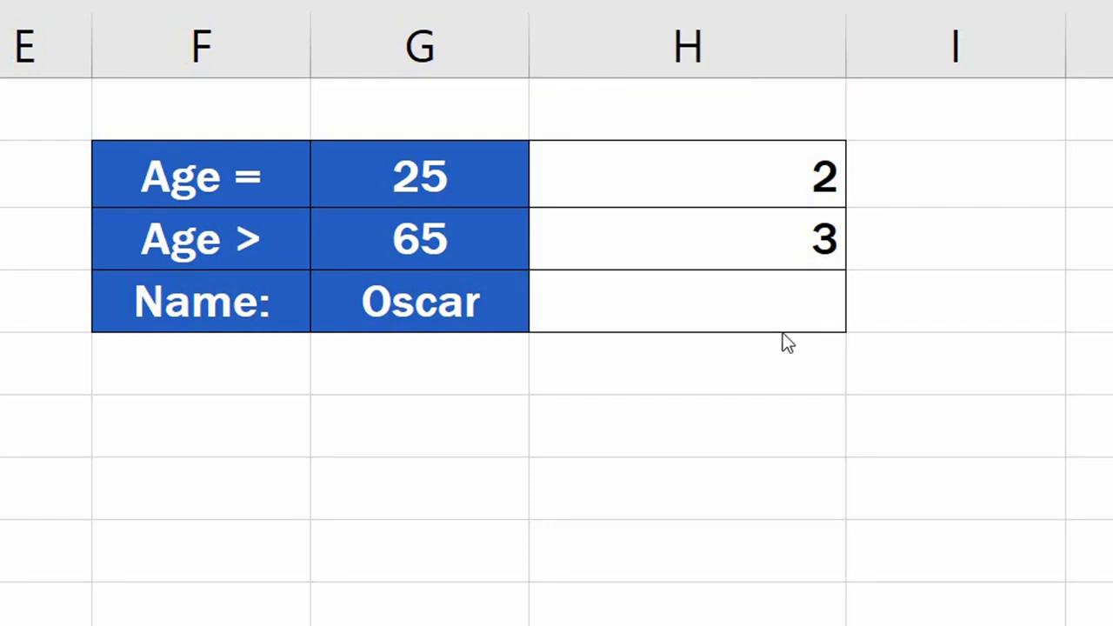
- Change the criterion of the H3 COUNTIF formula to ">"&G3 so it refers to cell G3
click(742, 234)
double_click(742, 234)
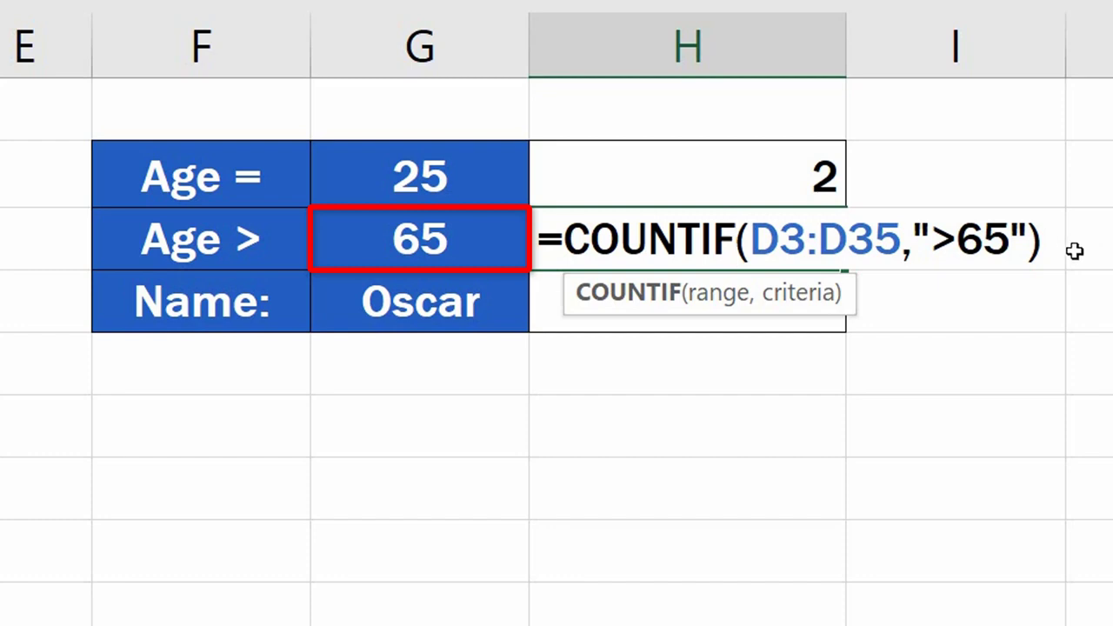
click(1012, 240)
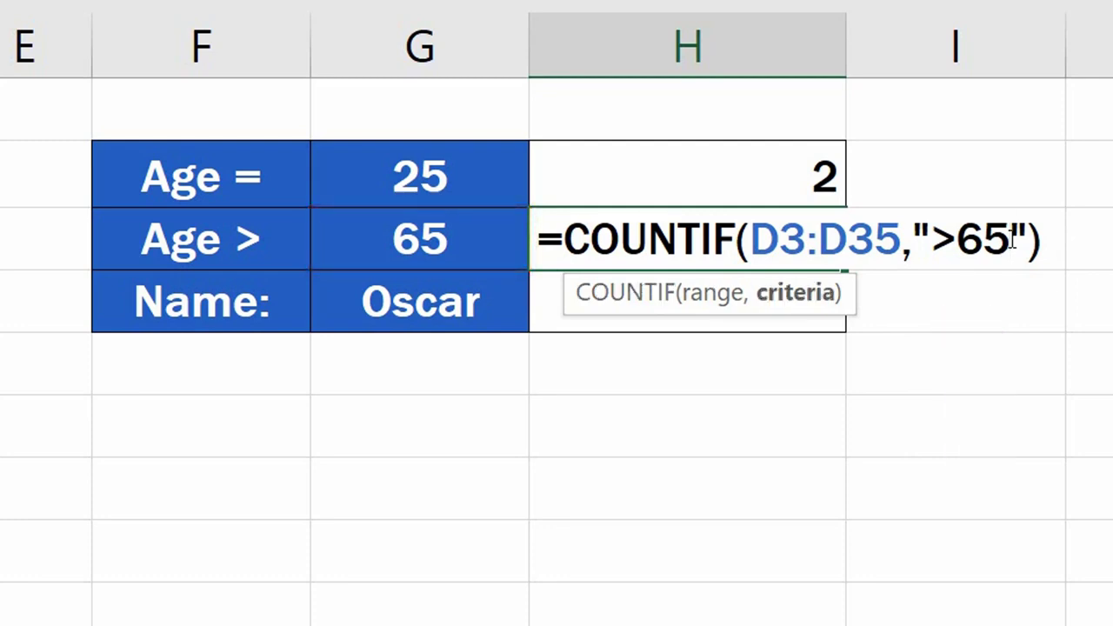
key(BackSpace)
key(BackSpace)
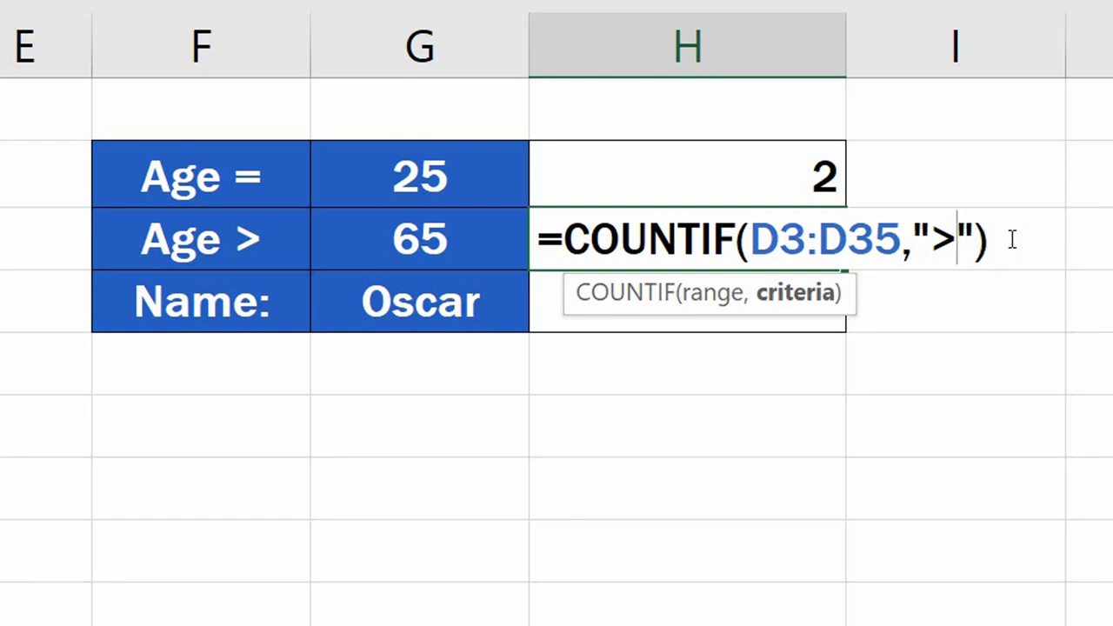
text(&G3)
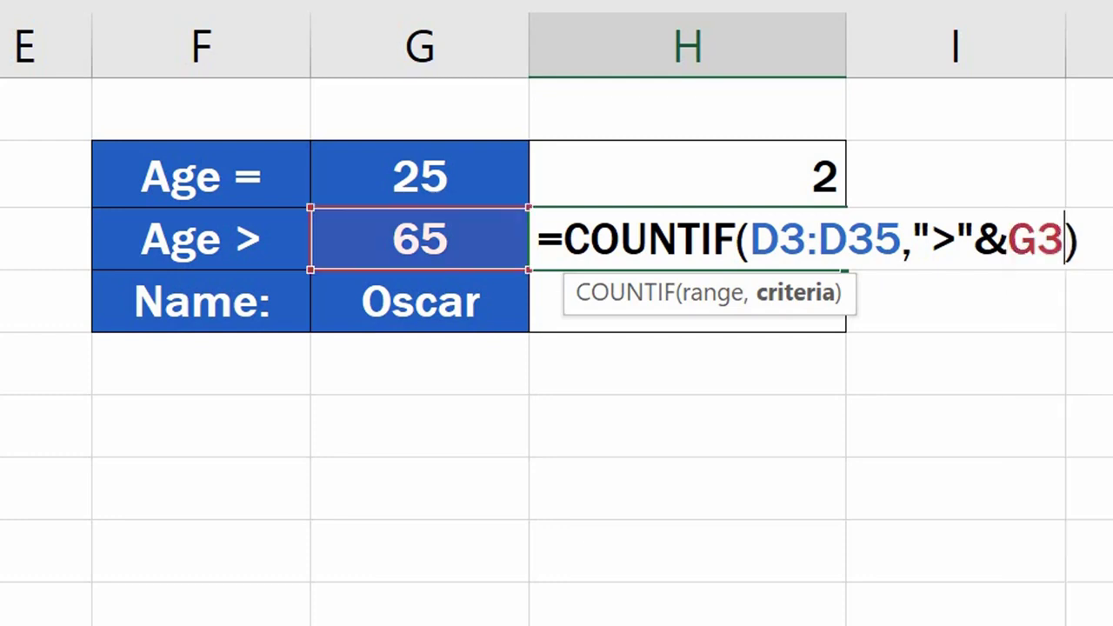
key(Return)
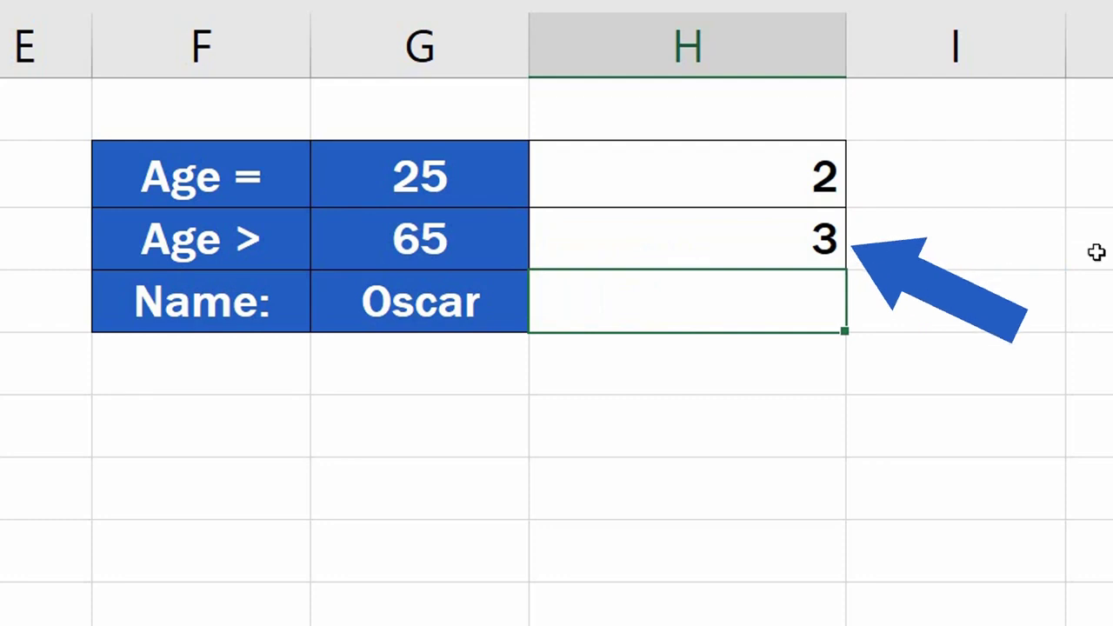
- Set the "Age >" criterion in cell G3 to 40
click(438, 243)
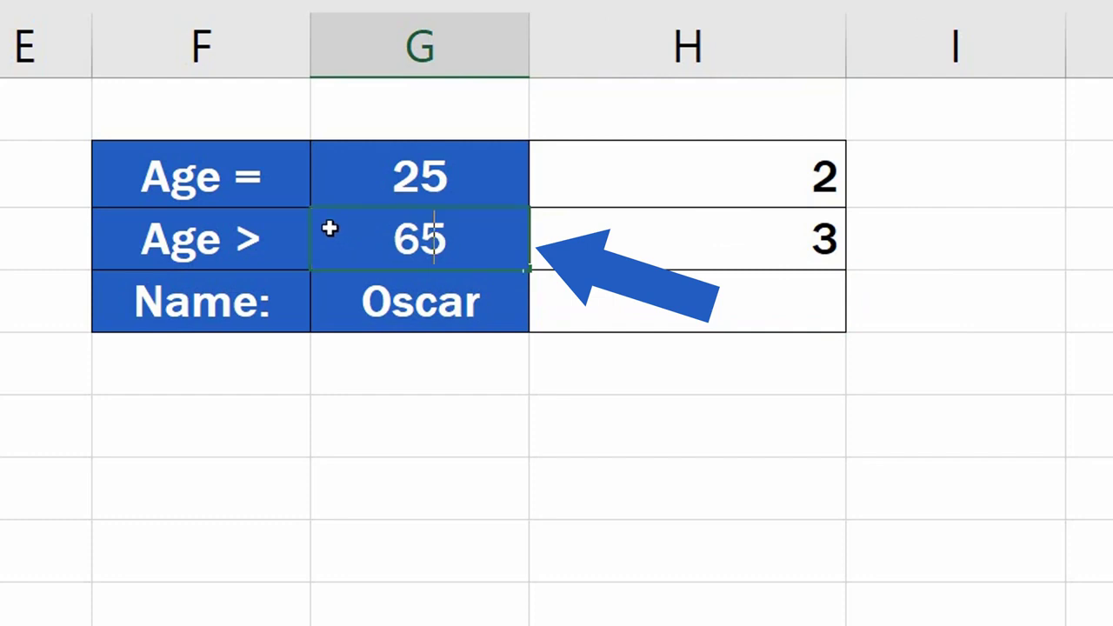
text(40)
key(Return)
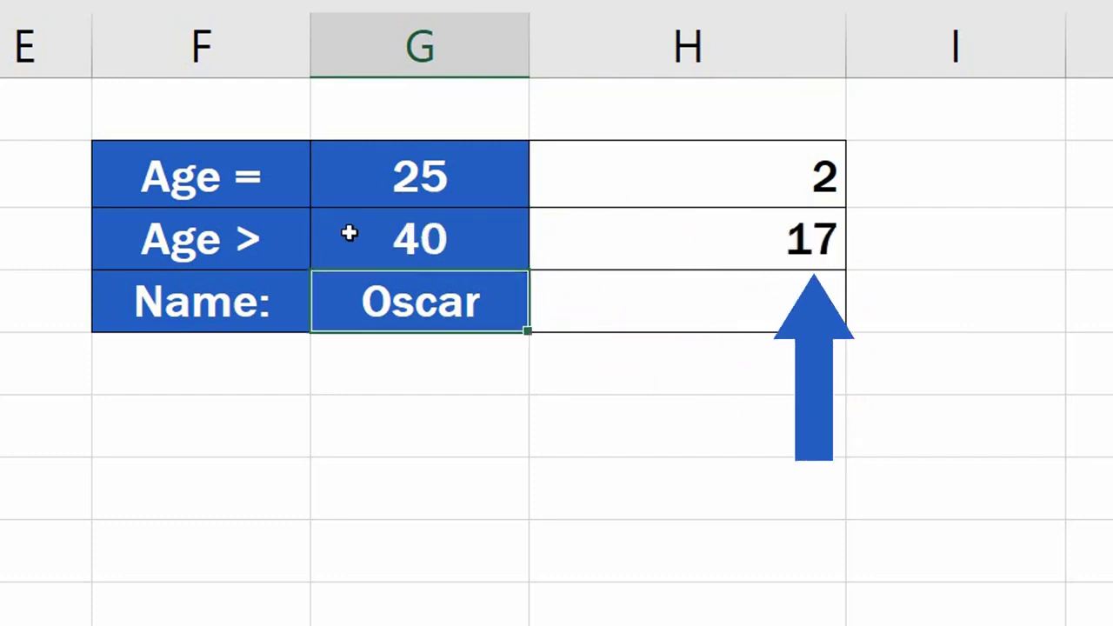
click(349, 233)
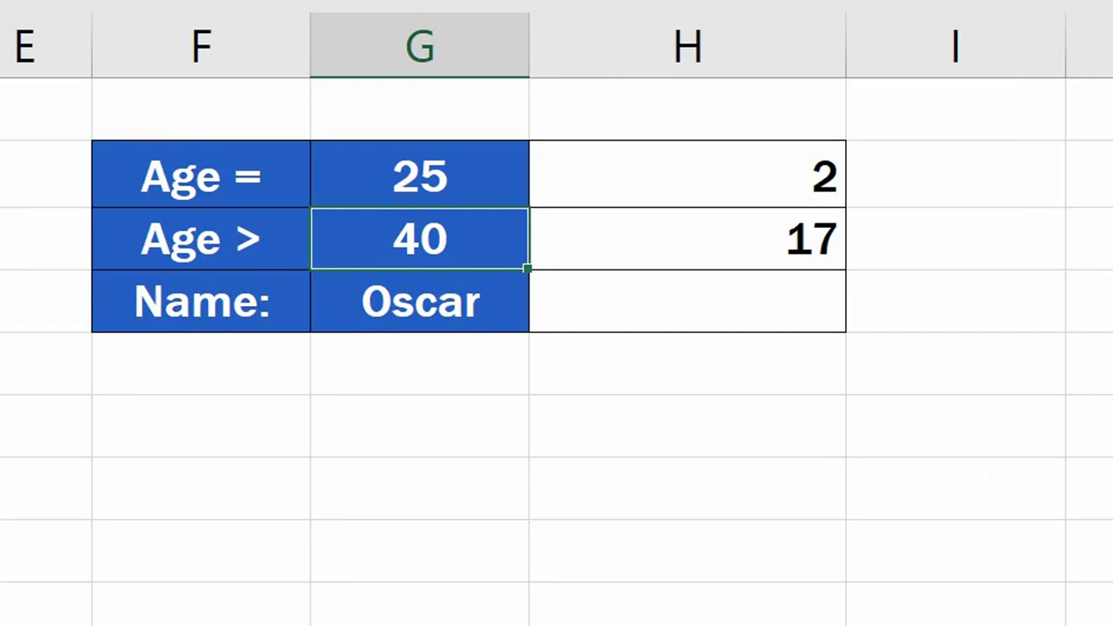
- Enter a COUNTIF formula in H4 that counts cells in B3:D35 matching the first name shown in G4, written as quoted text
click(777, 307)
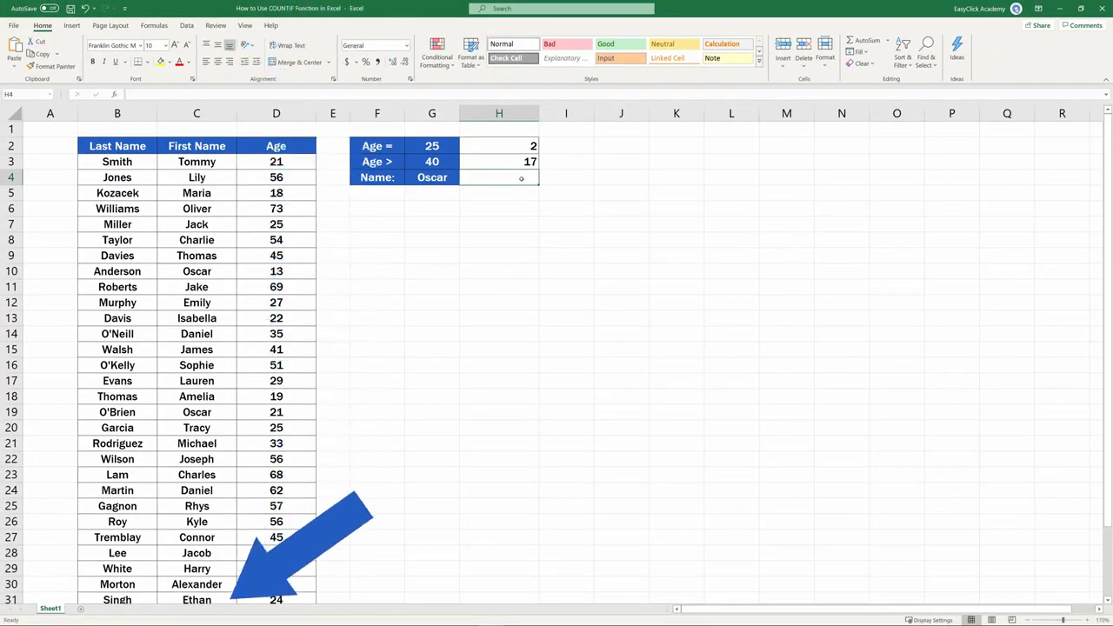
text(=)
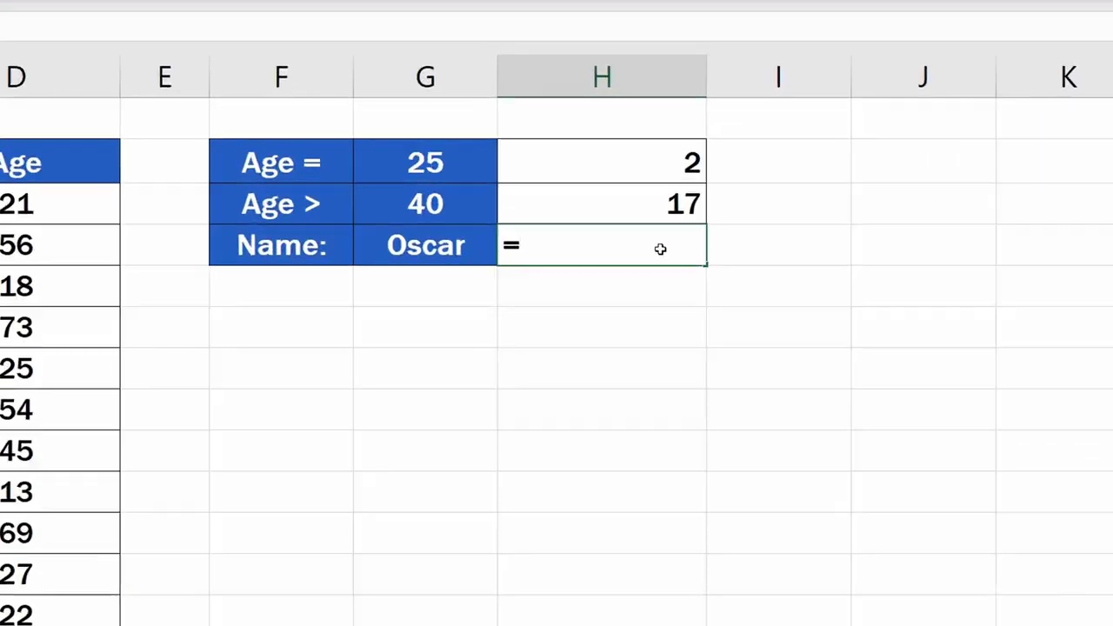
text(counti)
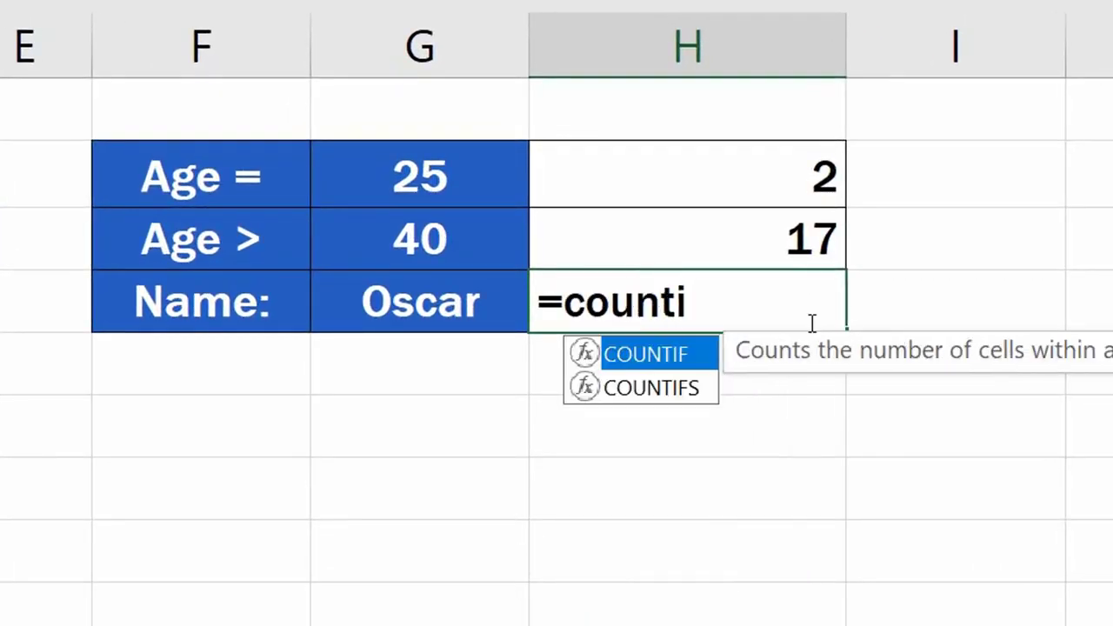
double_click(684, 347)
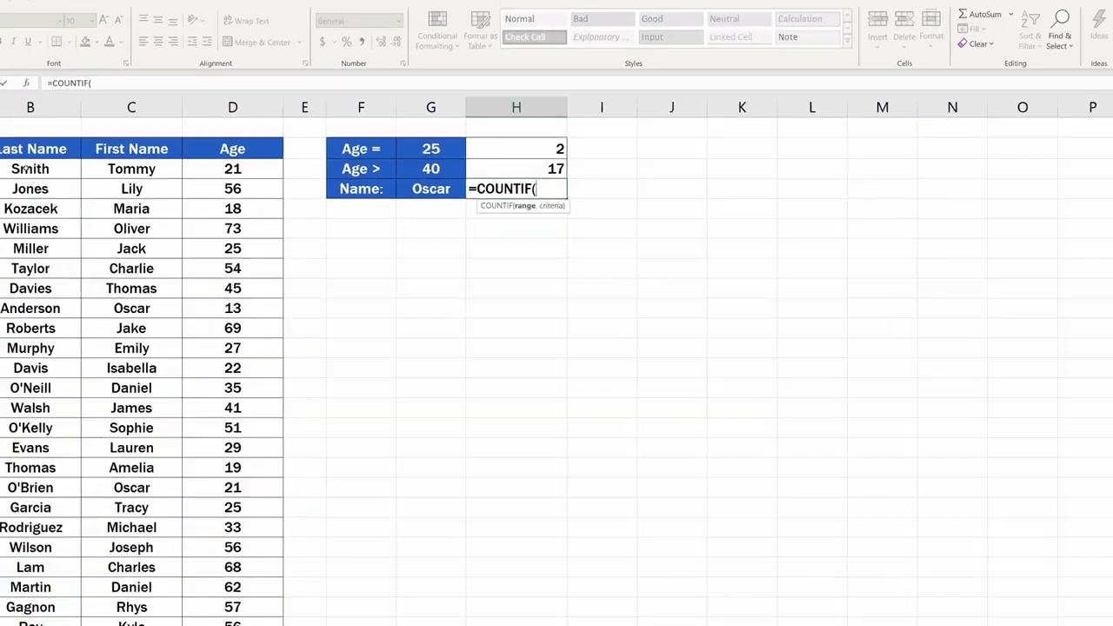
drag(117, 161, 196, 225)
drag(202, 306, 255, 568)
text(,)
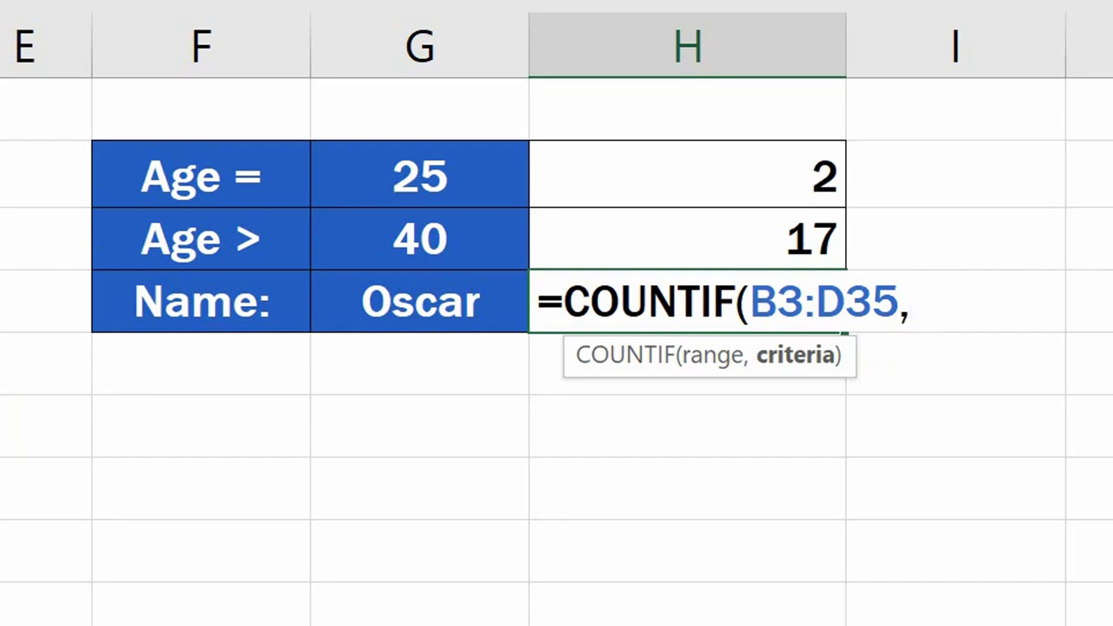
text("Oscar")
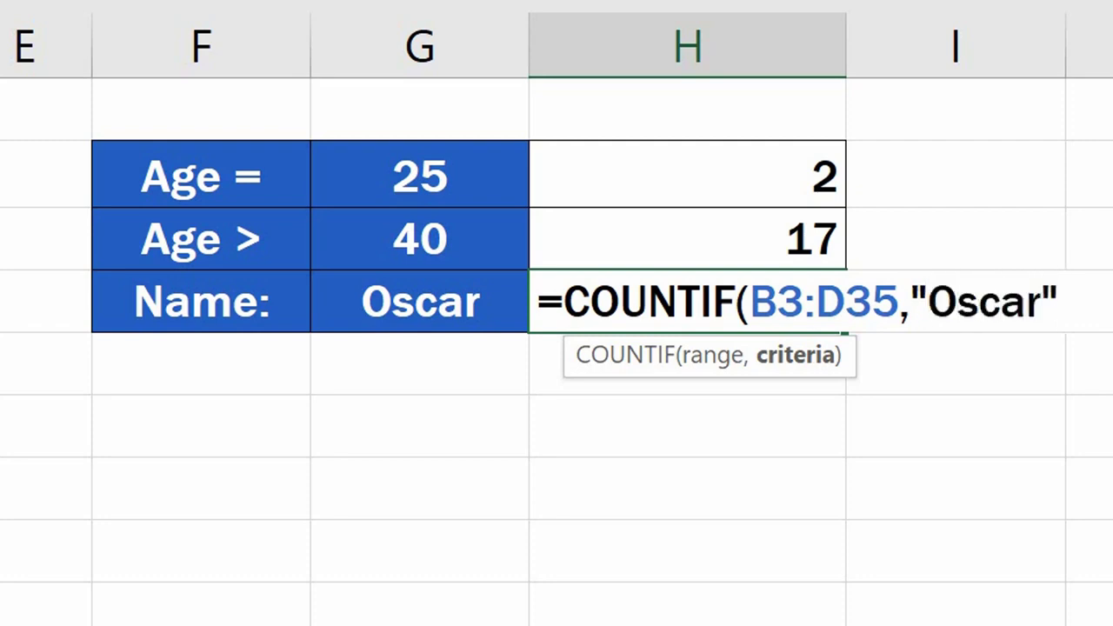
text())
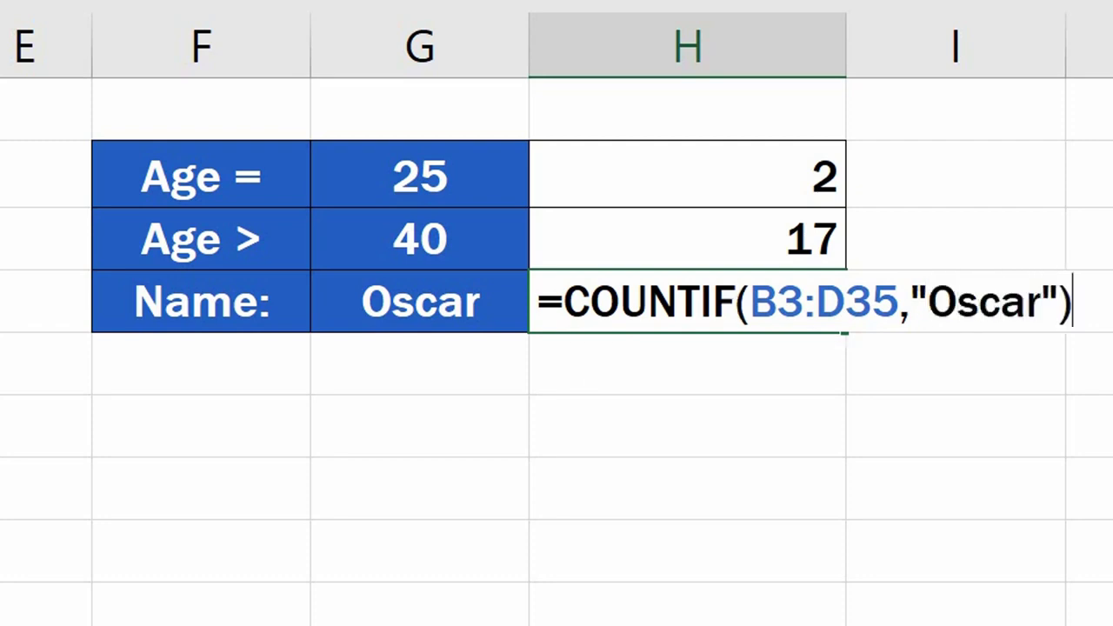
key(Return)
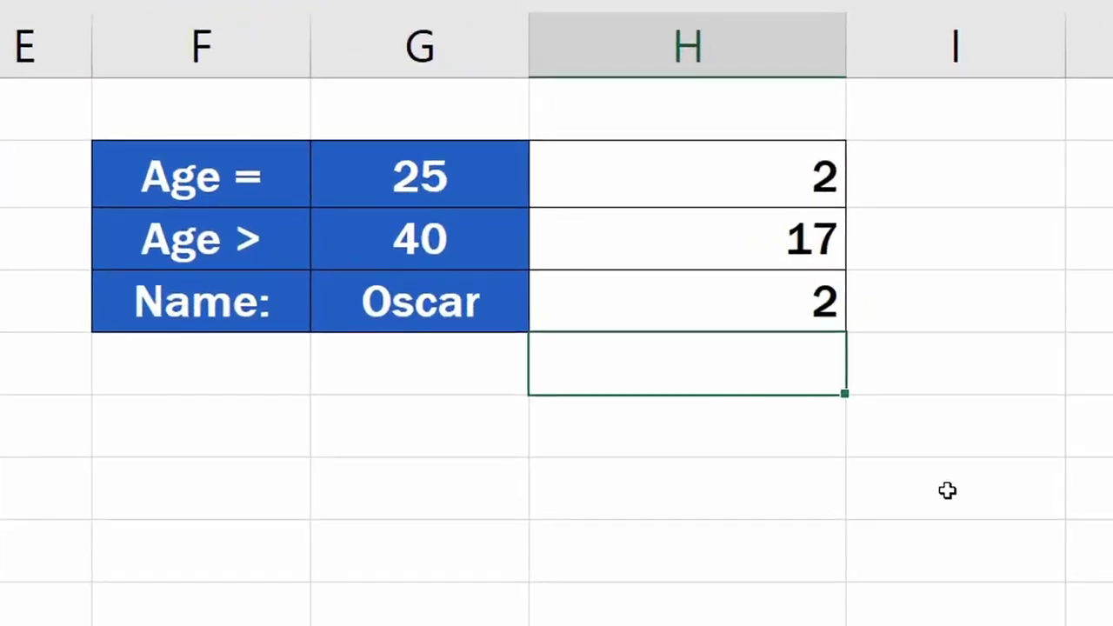
- Replace the quoted name criterion of the H4 COUNTIF formula with a reference to cell G4
double_click(766, 304)
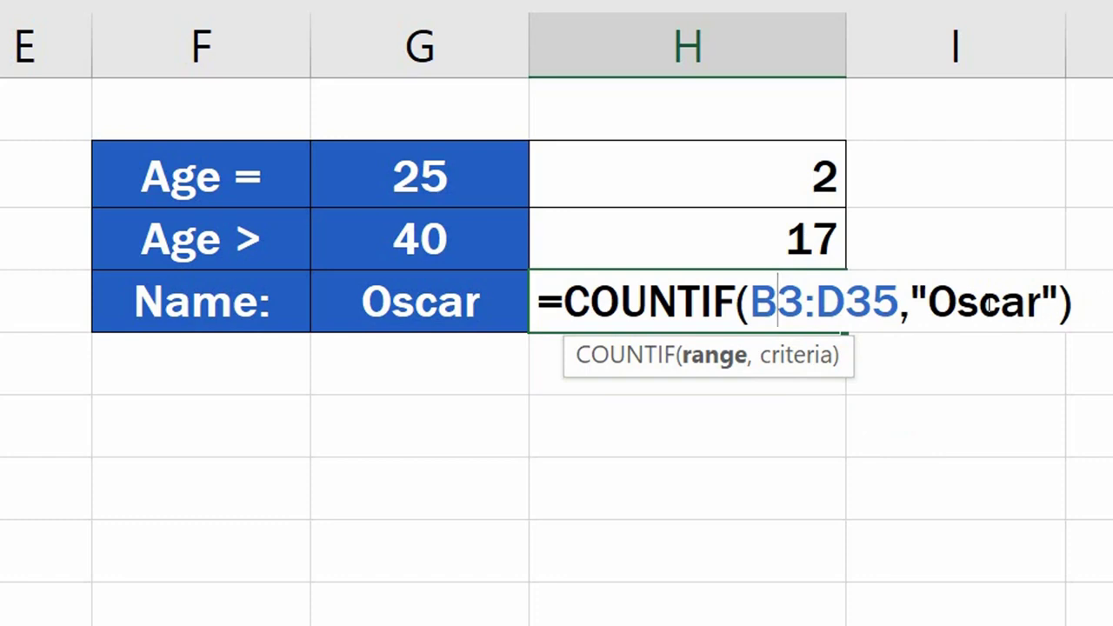
drag(910, 301, 1057, 293)
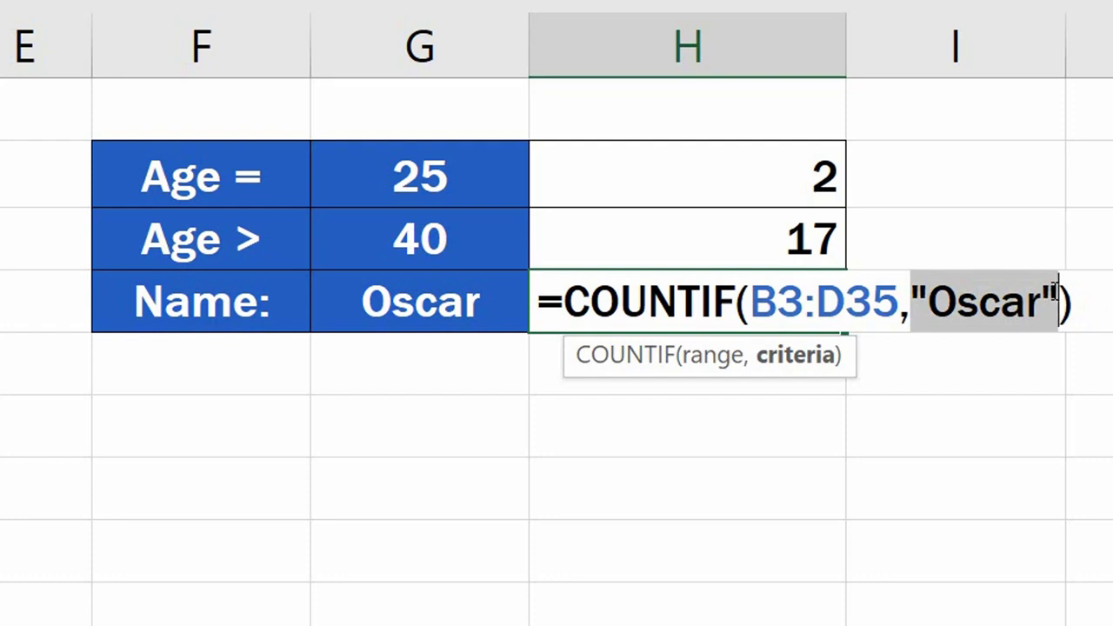
text(G4)
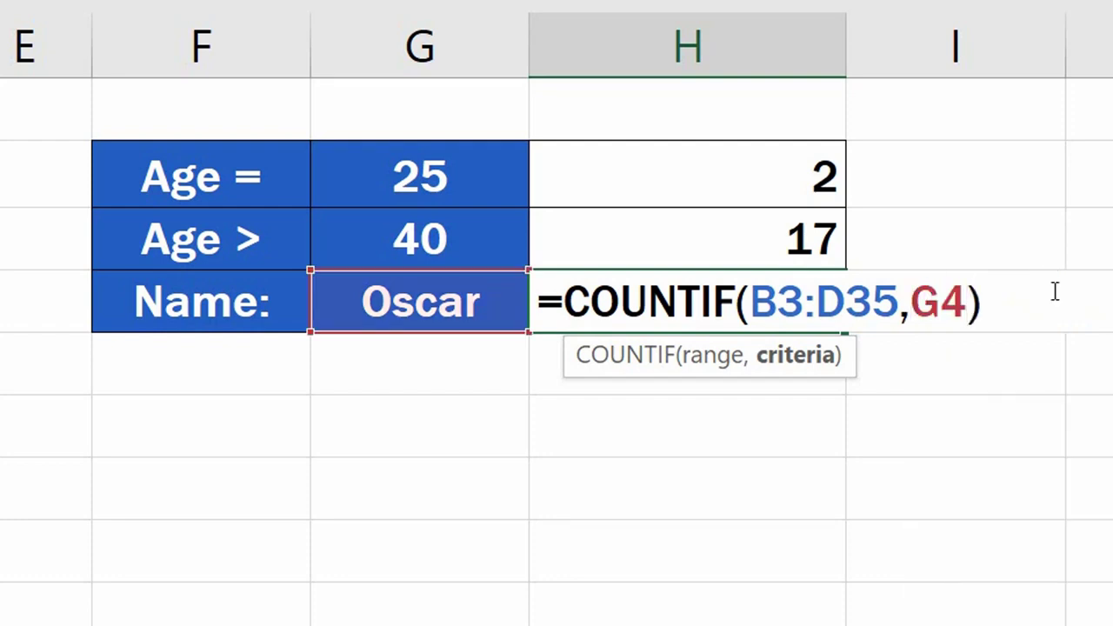
key(Return)
- Set the "Name:" criterion in cell G4 to the first name listed in cell C5
click(452, 305)
text(Maria)
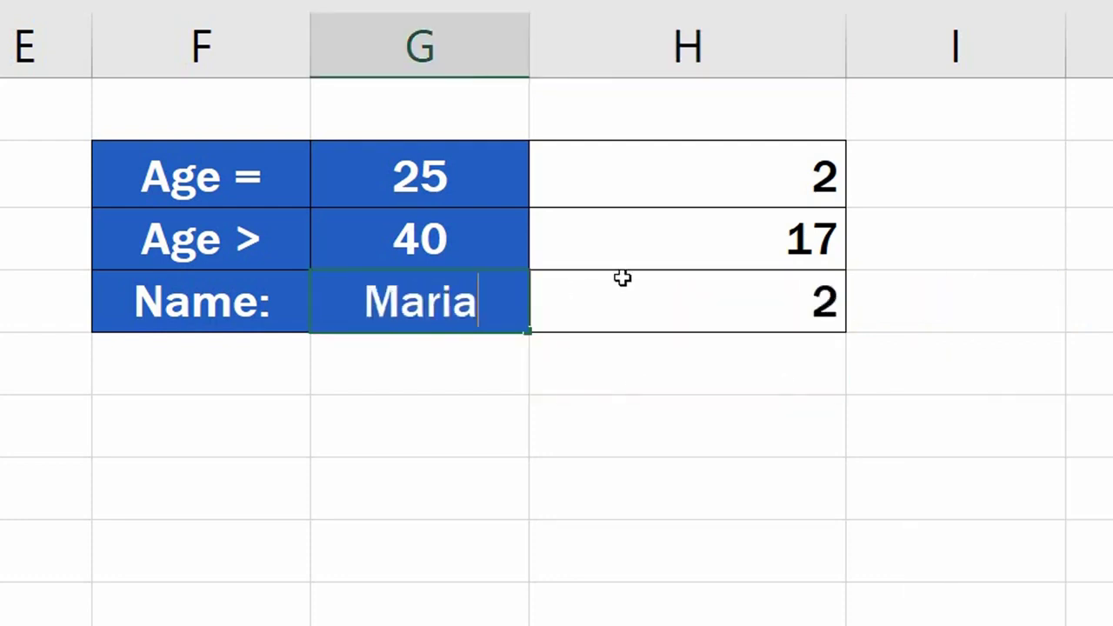
key(Return)
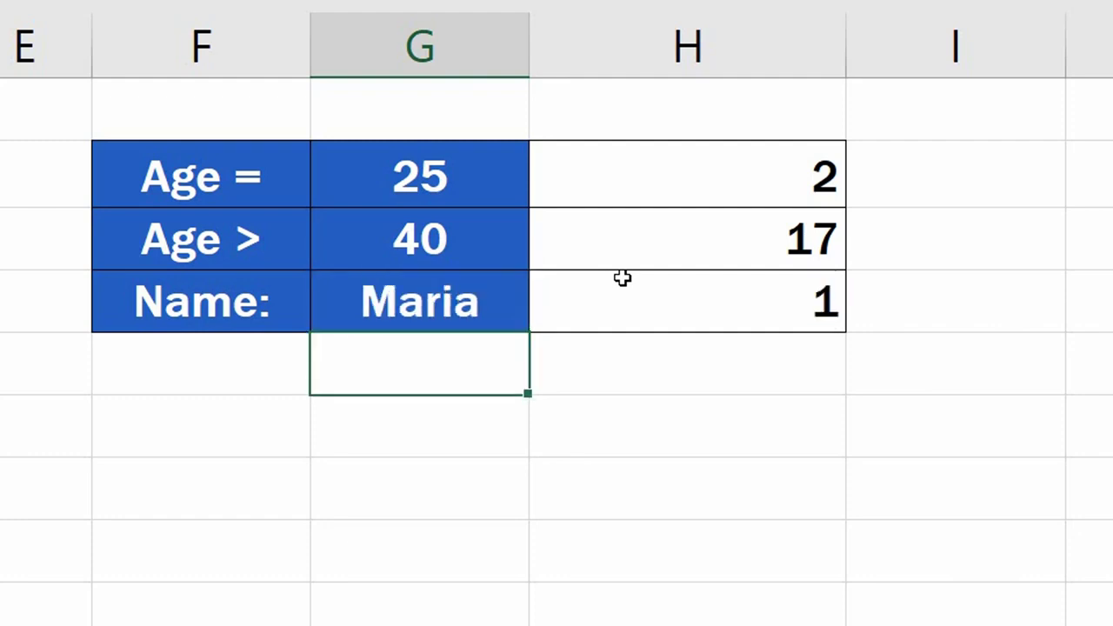